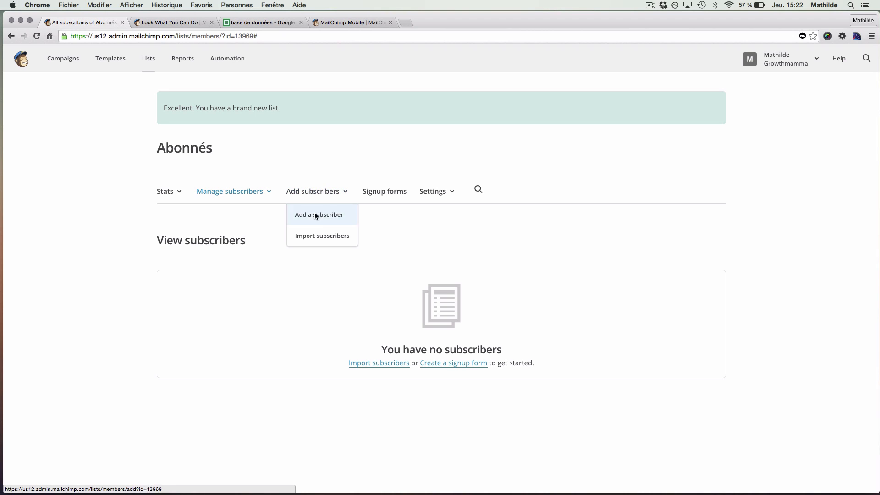
Open the single-subscriber form and enable the email permission and existing-profile update options
{"action": "left_click", "coordinate": [316, 215]}
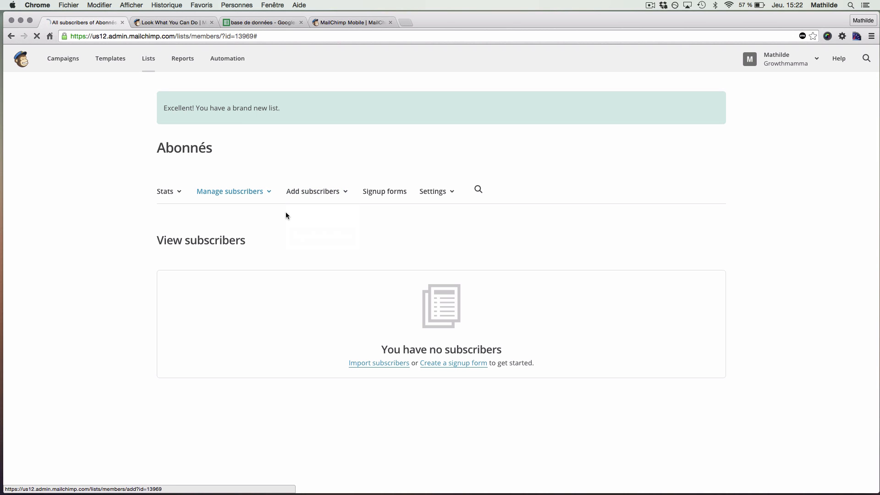
{"action": "scroll", "coordinate": [76, 230], "scroll_direction": "down", "scroll_amount": 1}
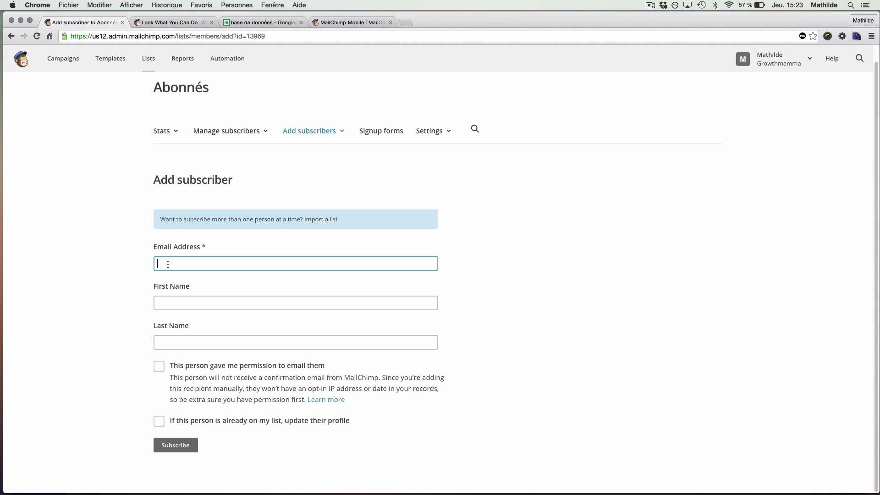
{"action": "left_click", "coordinate": [159, 369]}
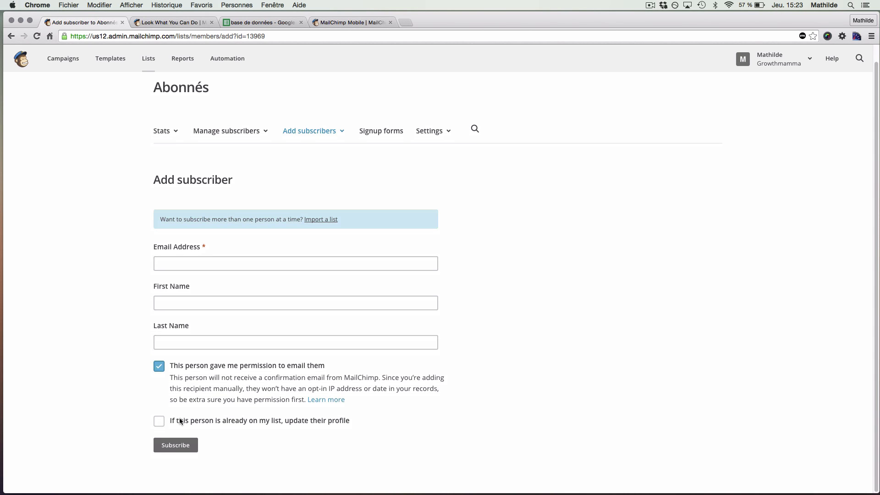
{"action": "left_click", "coordinate": [159, 422]}
Open the subscriber import for the Abonnés list
{"action": "left_click", "coordinate": [308, 133]}
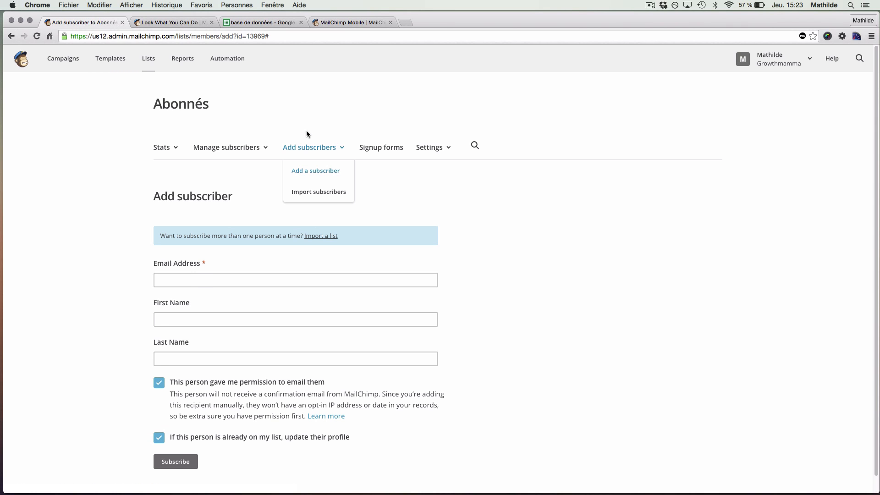
{"action": "left_click", "coordinate": [304, 192]}
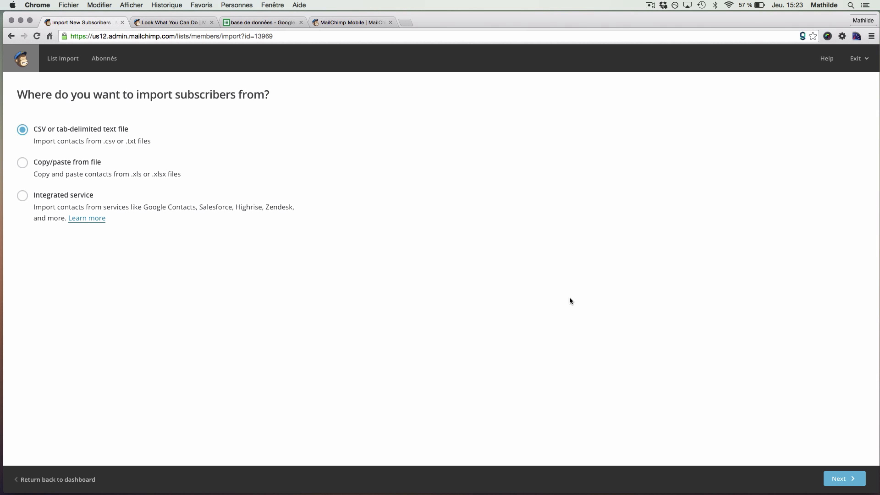
Try the CSV file import, select "1-base de données - Feuille 1.csv", cancel the upload and return to the import source choice
{"action": "left_click", "coordinate": [843, 481]}
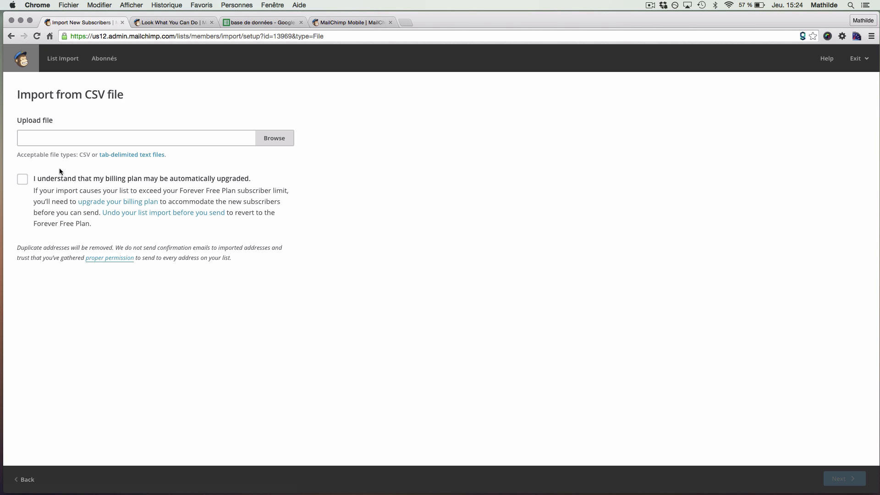
{"action": "left_click", "coordinate": [58, 137]}
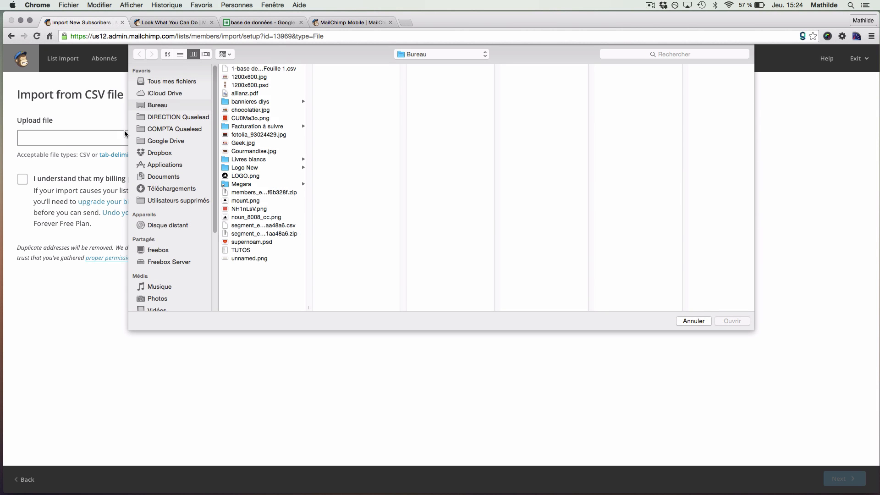
{"action": "left_click", "coordinate": [260, 69]}
{"action": "left_click", "coordinate": [260, 70]}
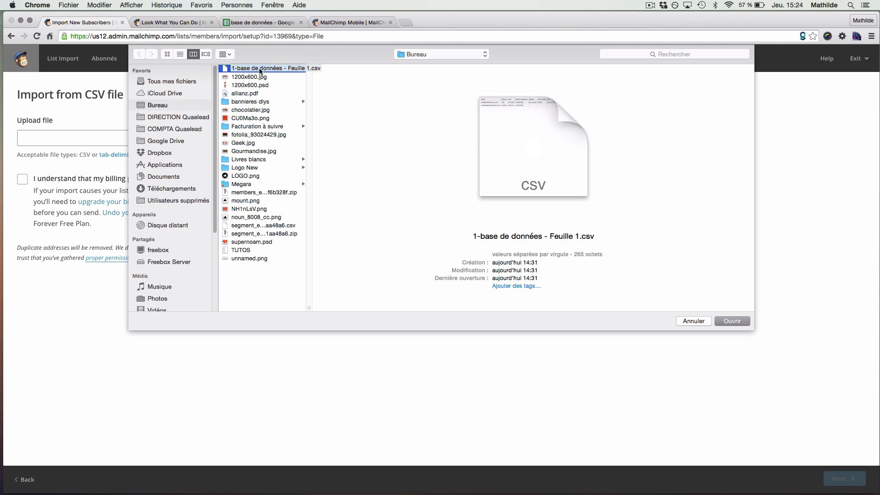
{"action": "key", "text": "Escape"}
{"action": "left_click", "coordinate": [694, 321]}
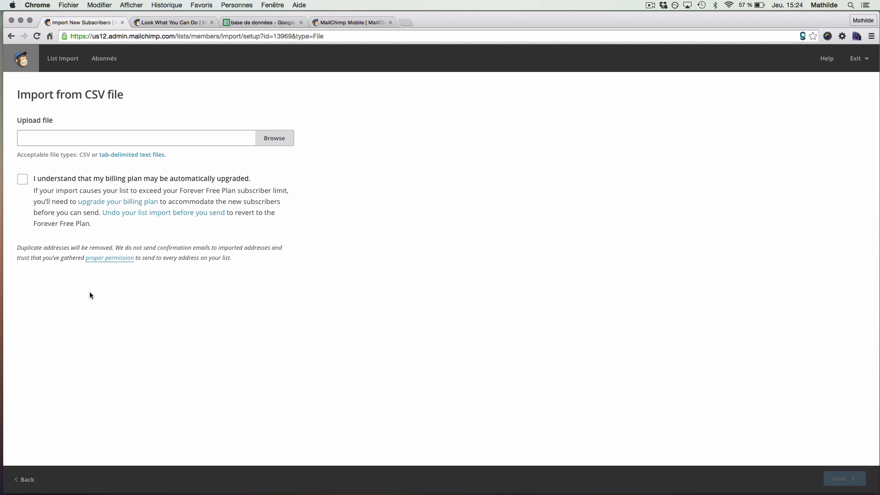
{"action": "left_click", "coordinate": [25, 479]}
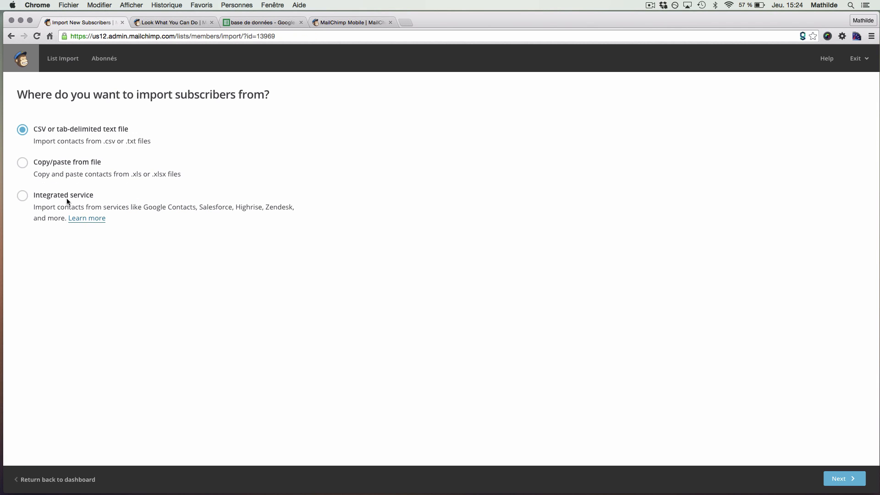
Examine the integrated services offered as sources for importing subscribers
{"action": "left_click", "coordinate": [22, 163]}
{"action": "left_click", "coordinate": [22, 196]}
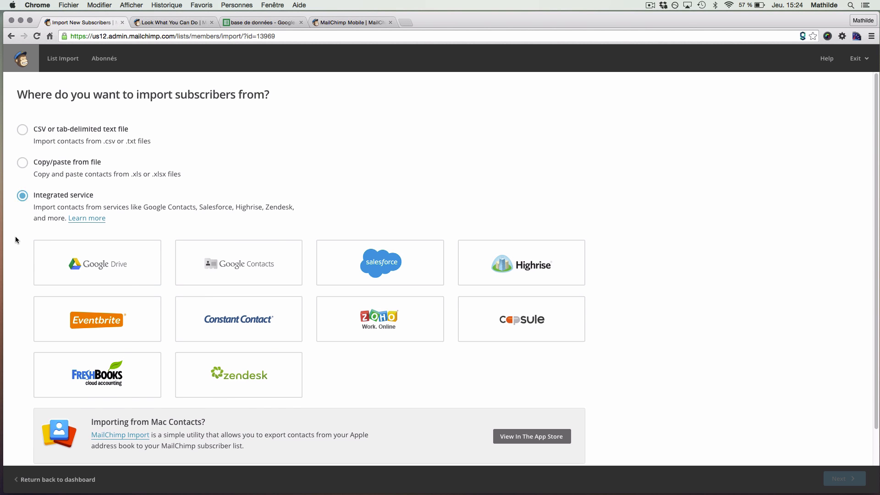
{"action": "scroll", "coordinate": [18, 240], "scroll_direction": "down", "scroll_amount": 2}
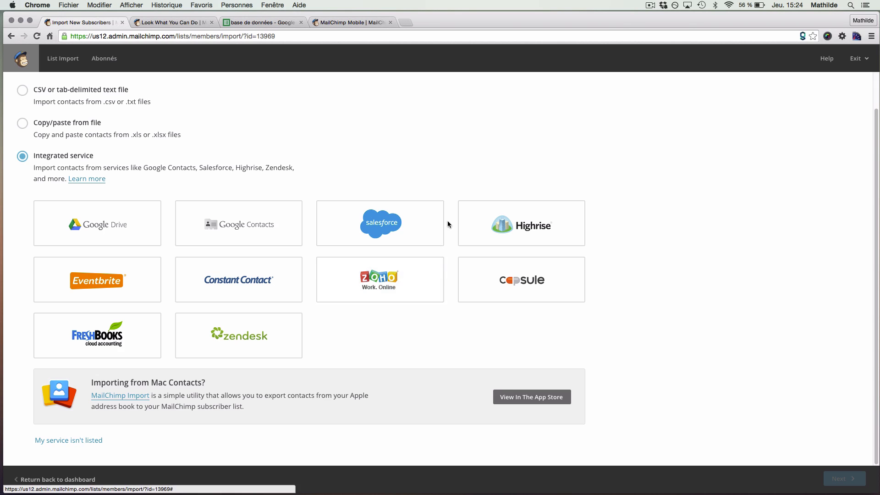
{"action": "scroll", "coordinate": [280, 207], "scroll_direction": "up", "scroll_amount": 2}
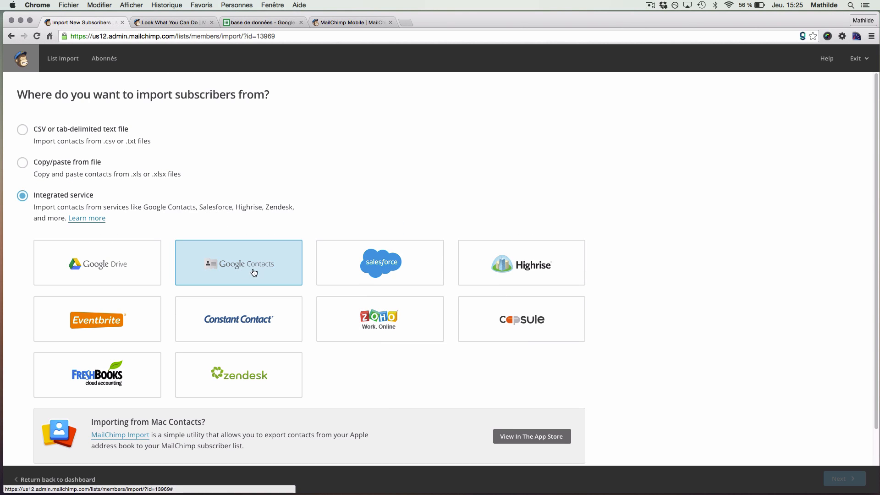
Choose copy/paste from file as the import source and copy cells A1:K4 from the "base de données" spreadsheet
{"action": "left_click", "coordinate": [21, 163]}
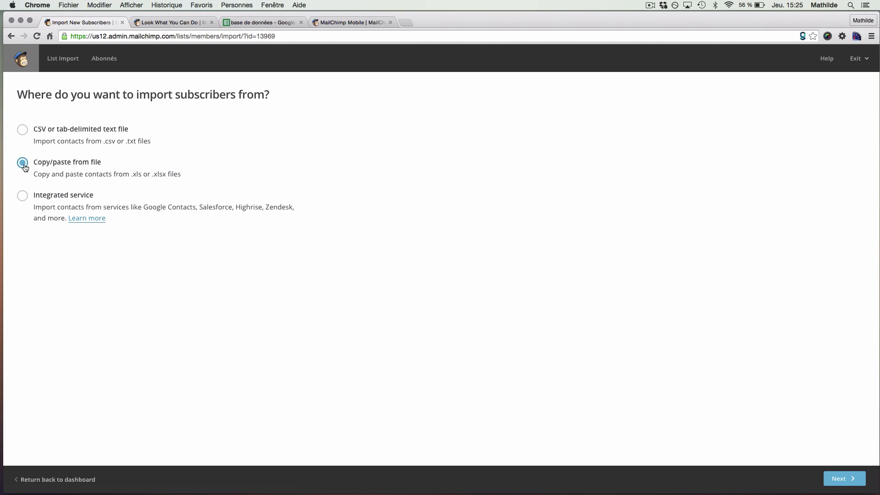
{"action": "left_click", "coordinate": [839, 479]}
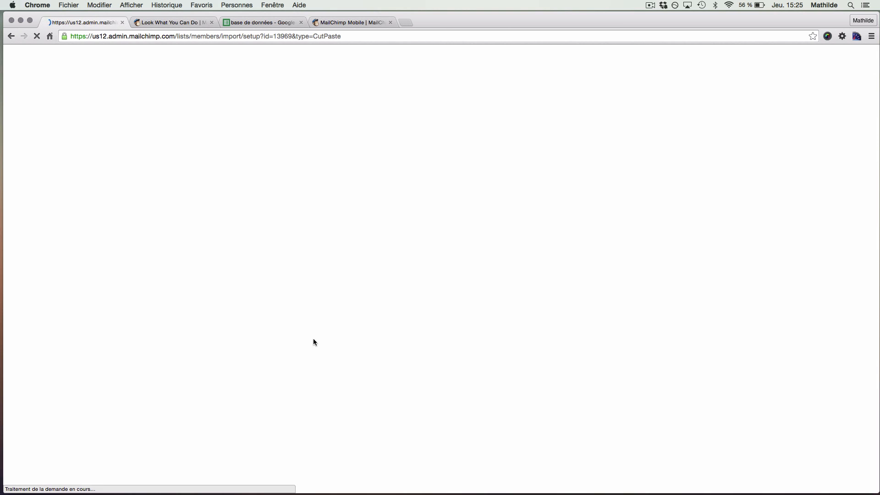
{"action": "left_click", "coordinate": [253, 22]}
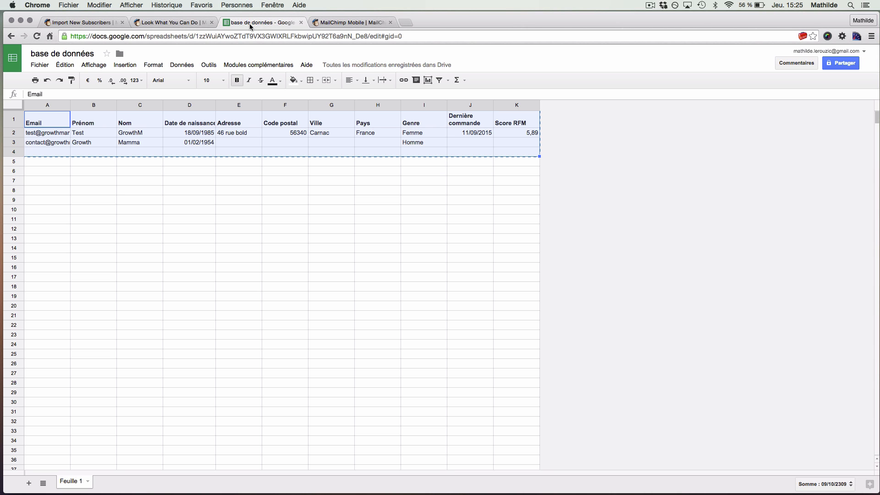
{"action": "key", "text": "super+c"}
{"action": "left_click", "coordinate": [30, 122]}
{"action": "left_click", "coordinate": [518, 156], "text": "shift"}
Paste the copied subscriber table into the import form, accept the possible billing plan upgrade and continue to column matching
{"action": "left_click", "coordinate": [96, 24]}
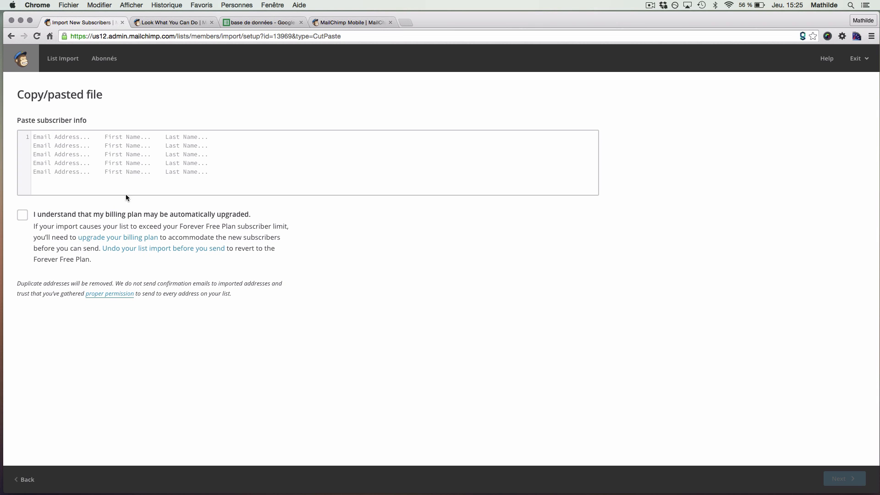
{"action": "key", "text": "super+v"}
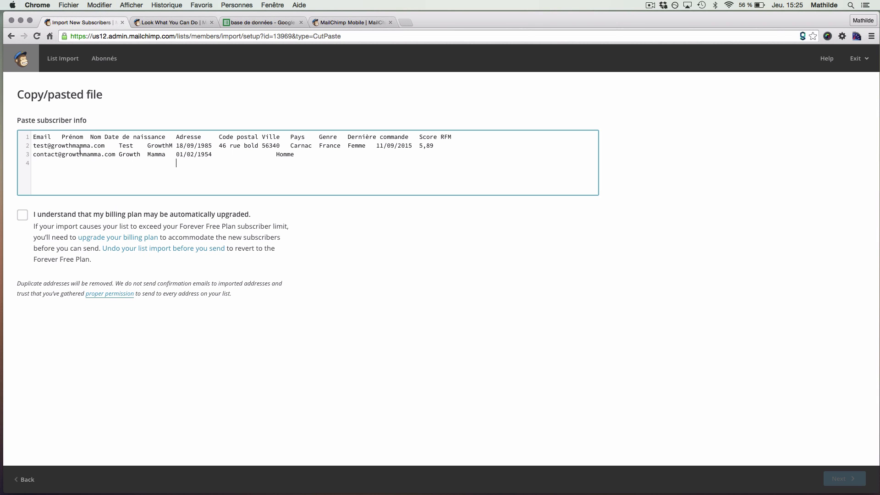
{"action": "left_click", "coordinate": [22, 214]}
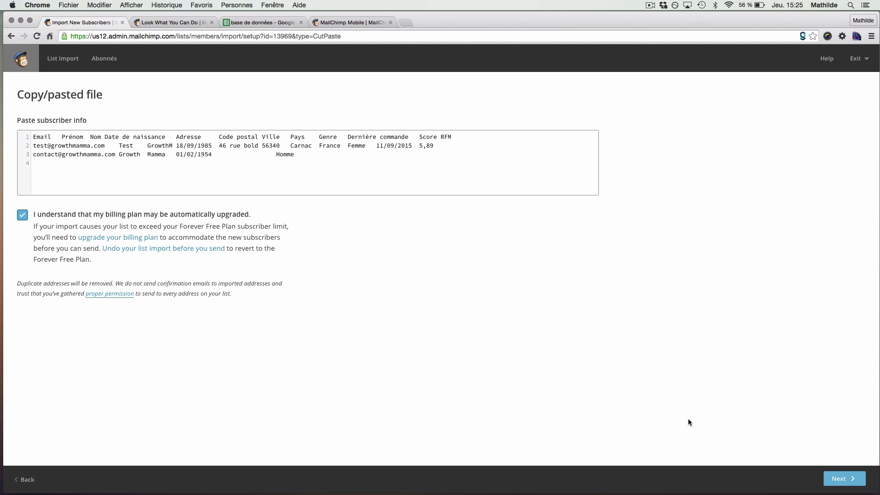
{"action": "left_click", "coordinate": [842, 480]}
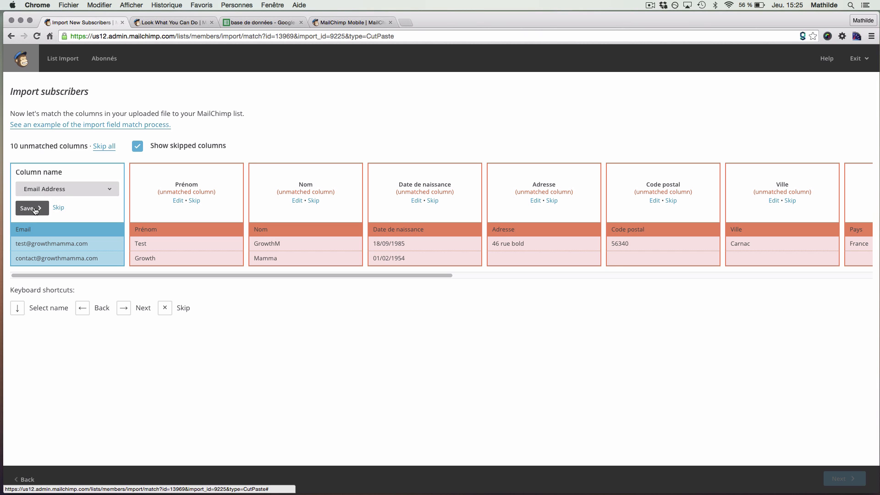
Match the Email, Prénom and Nom columns to the Email Address, First Name and Last Name fields
{"action": "left_click", "coordinate": [33, 211]}
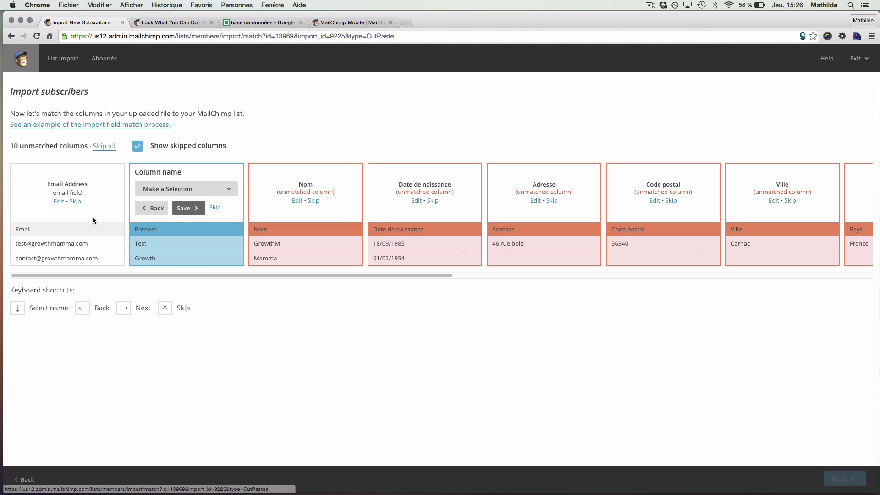
{"action": "left_click", "coordinate": [189, 191]}
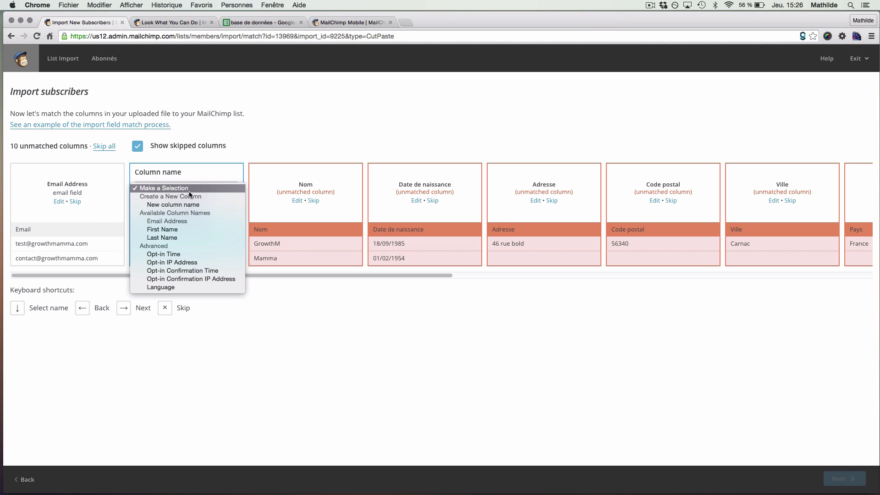
{"action": "left_click", "coordinate": [173, 230]}
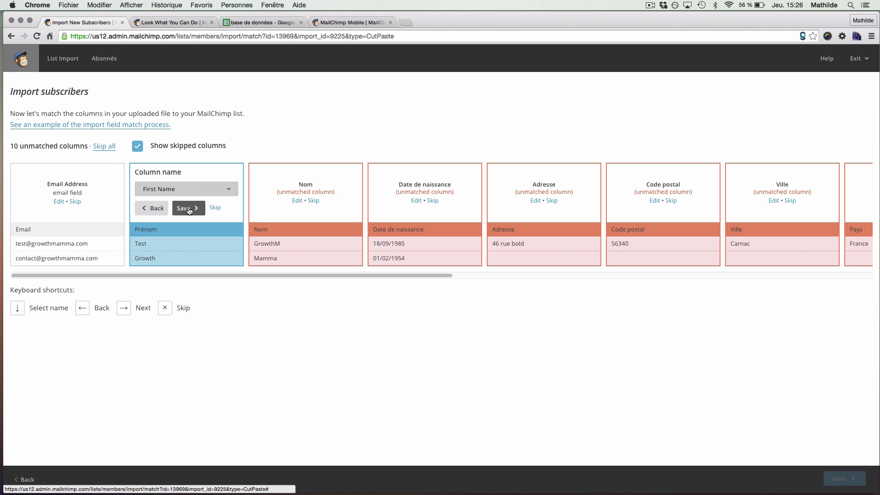
{"action": "left_click", "coordinate": [188, 209]}
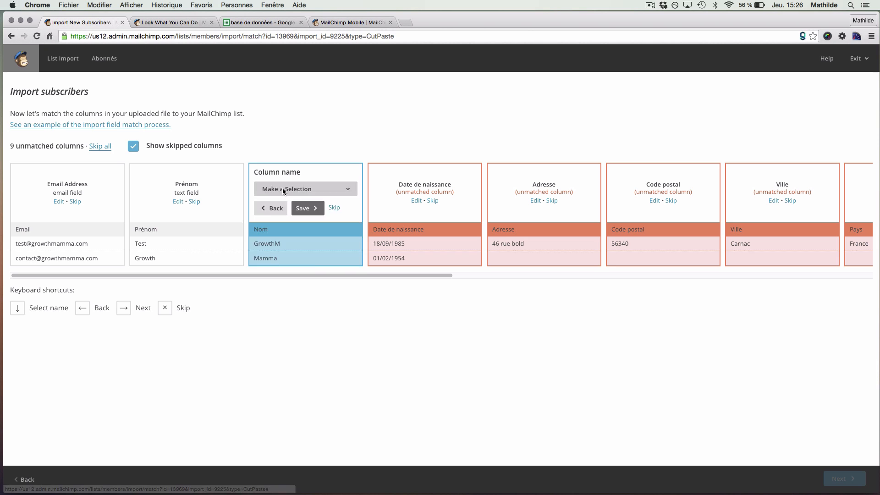
{"action": "left_click", "coordinate": [284, 191]}
{"action": "left_click", "coordinate": [284, 238]}
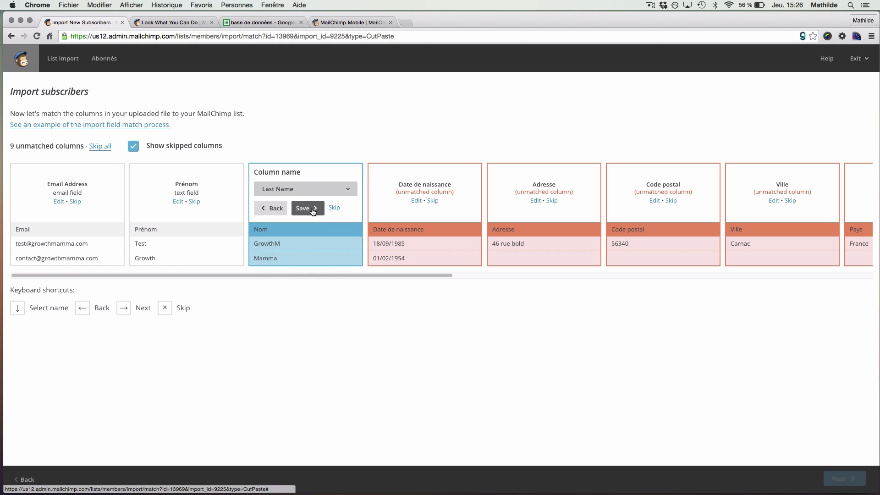
{"action": "left_click", "coordinate": [306, 208]}
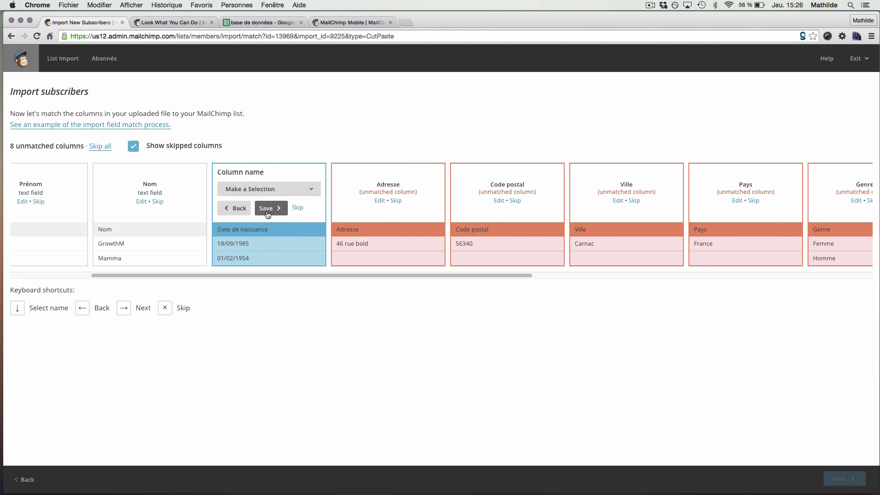
Create a new list field "Date de naissance" with the date type for the birth date column
{"action": "left_click", "coordinate": [237, 189]}
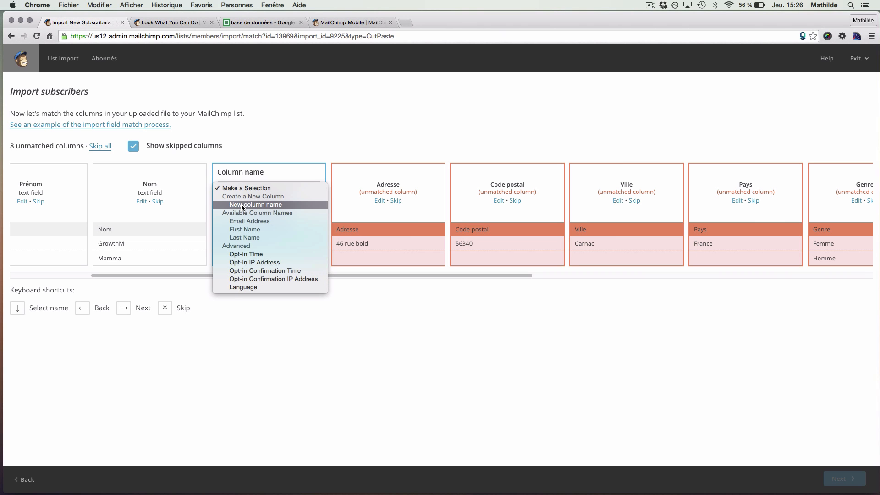
{"action": "left_click", "coordinate": [241, 205]}
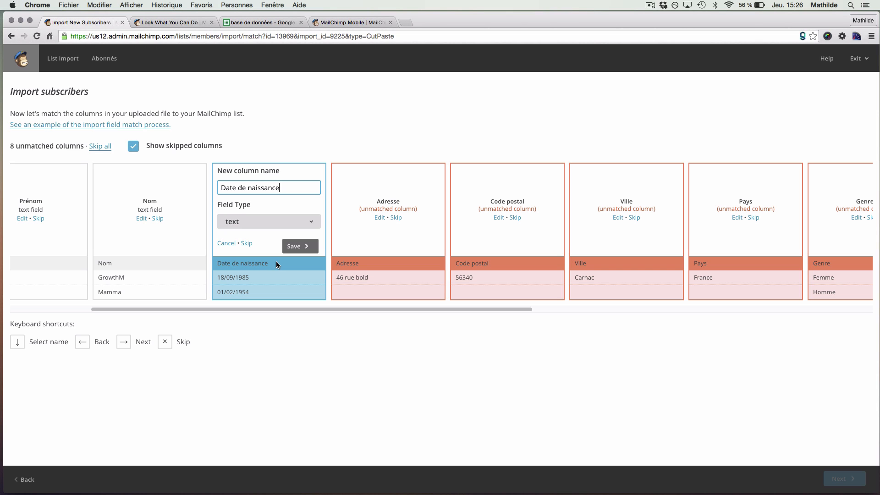
{"action": "left_click", "coordinate": [251, 222]}
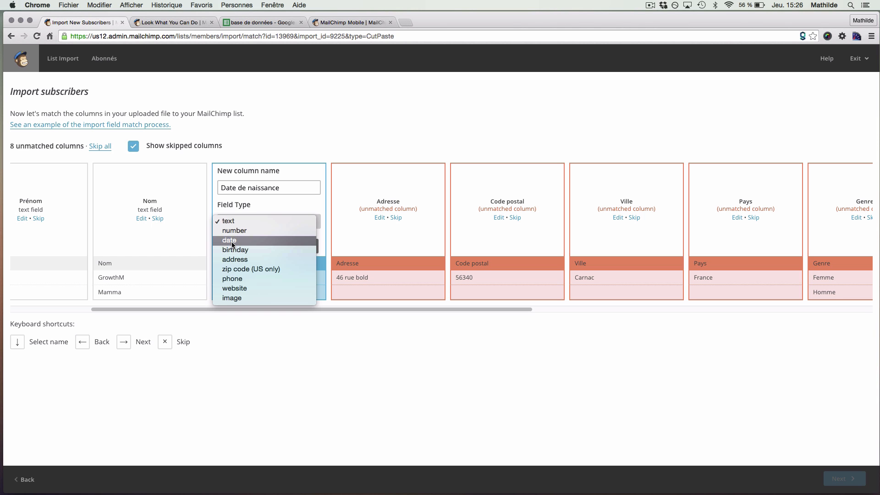
{"action": "left_click", "coordinate": [257, 240]}
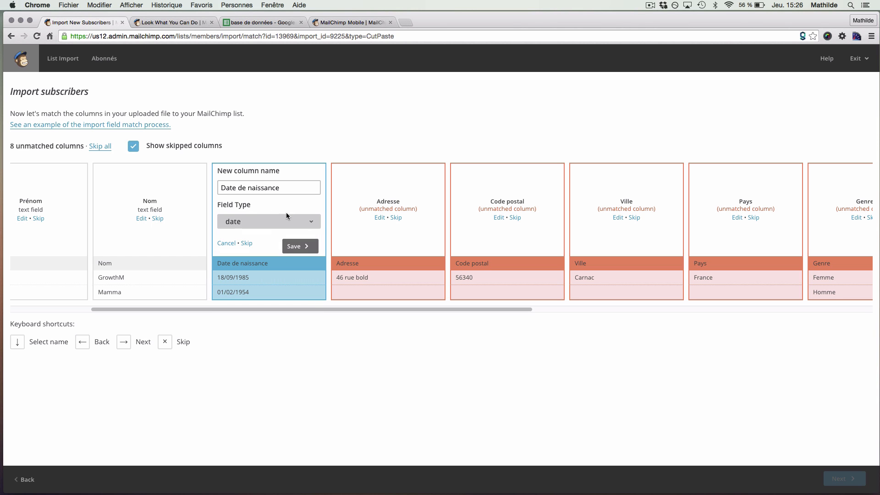
{"action": "left_click", "coordinate": [297, 247]}
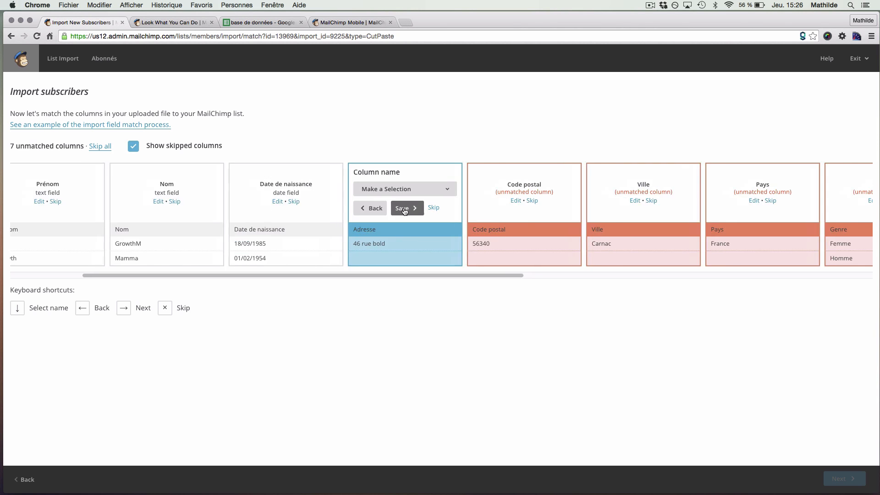
Create a new list field "Adresse" with the text type for the address column
{"action": "left_click", "coordinate": [424, 190]}
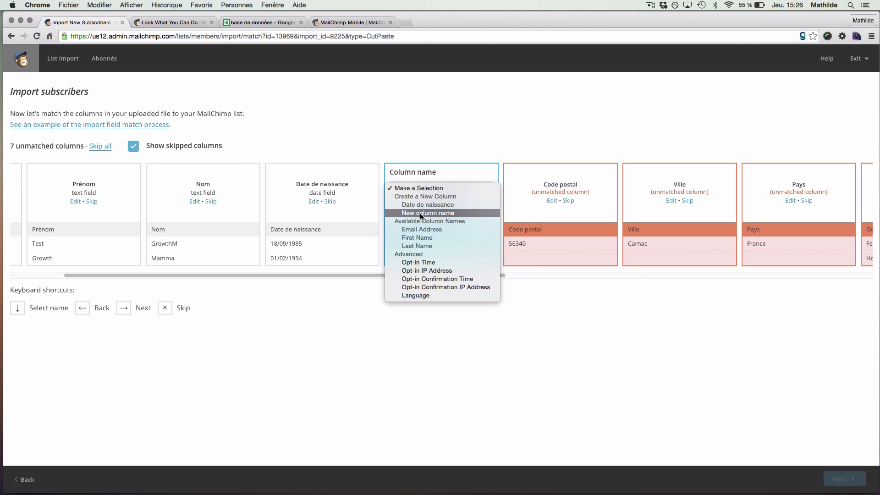
{"action": "left_click", "coordinate": [420, 213]}
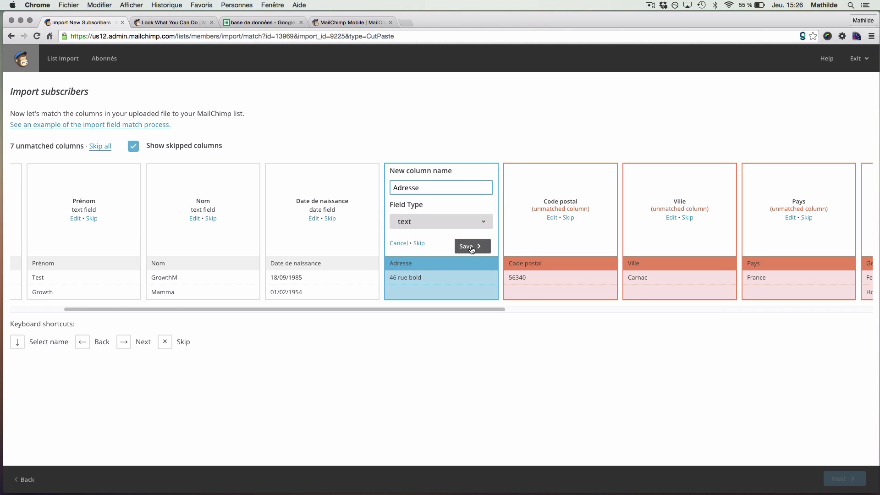
{"action": "left_click", "coordinate": [471, 247]}
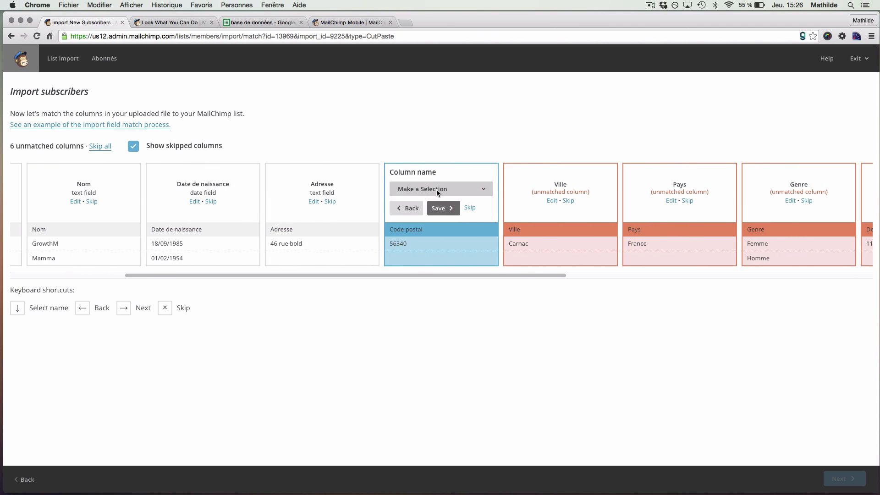
Create a new list field "Code postal" with the number type for the postal code column
{"action": "left_click", "coordinate": [435, 189]}
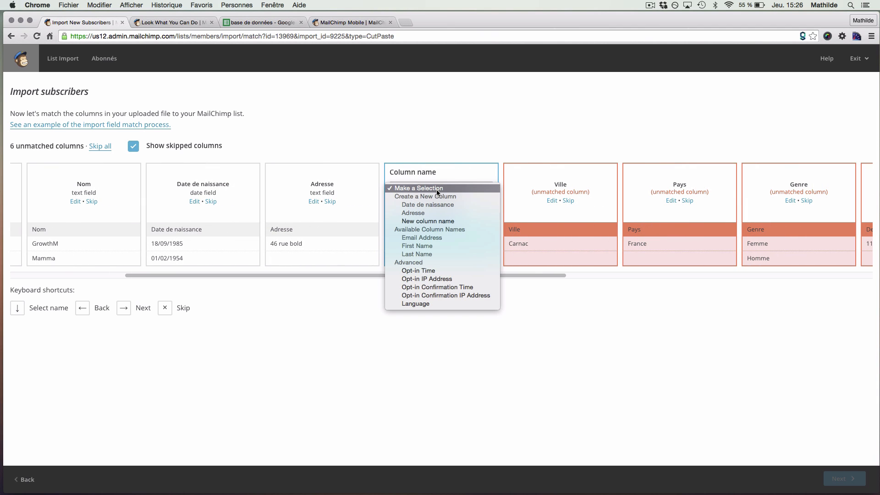
{"action": "left_click", "coordinate": [430, 221]}
{"action": "left_click", "coordinate": [429, 221]}
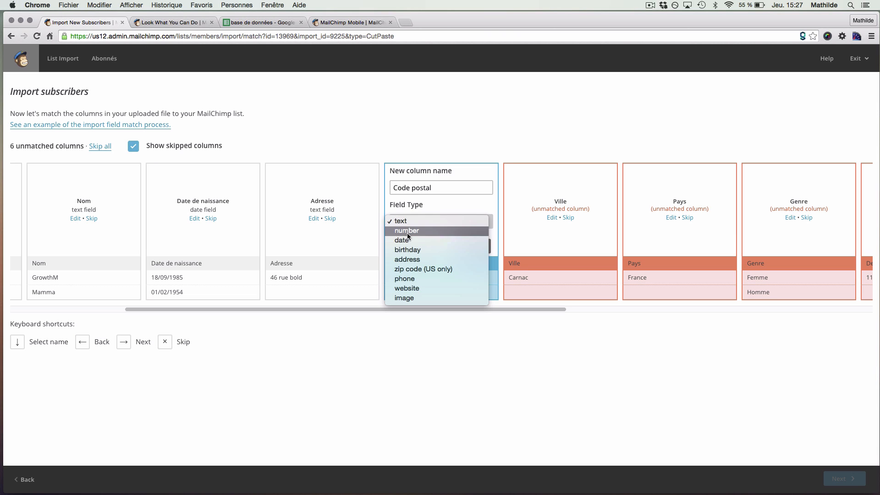
{"action": "left_click", "coordinate": [426, 231]}
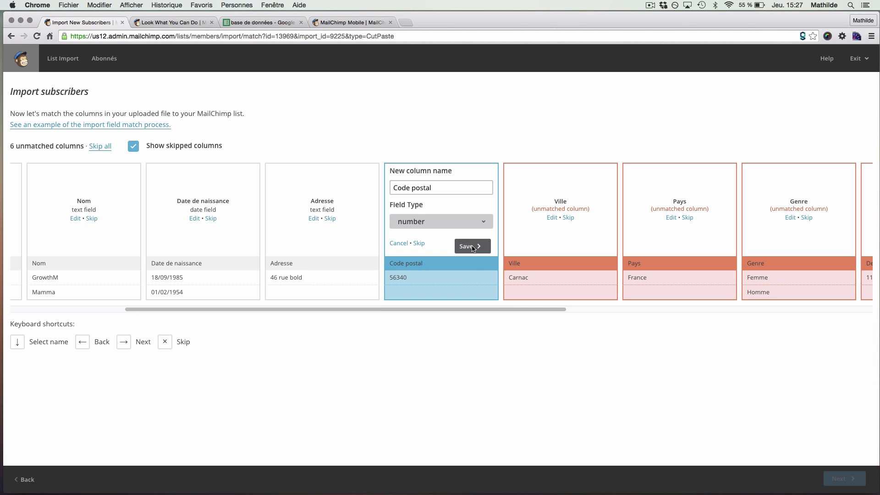
{"action": "left_click", "coordinate": [470, 248]}
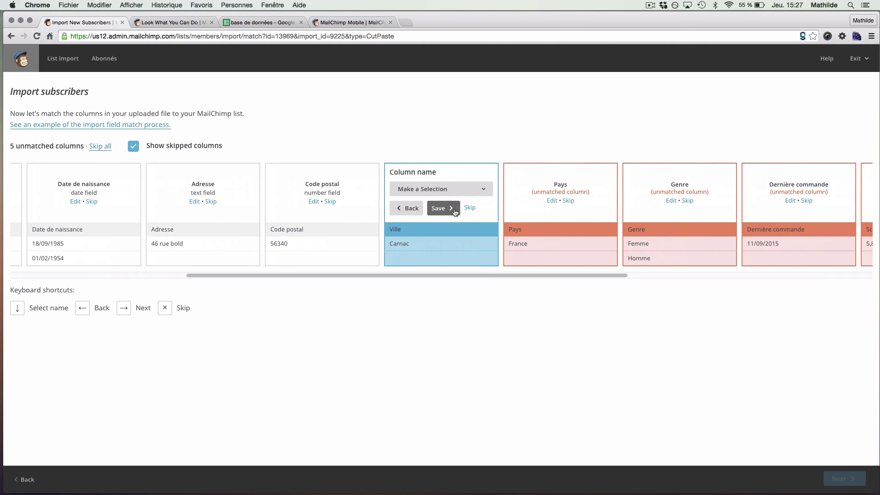
Create new list fields "Ville" and "Pays" with the text type for the city and country columns
{"action": "left_click", "coordinate": [429, 190]}
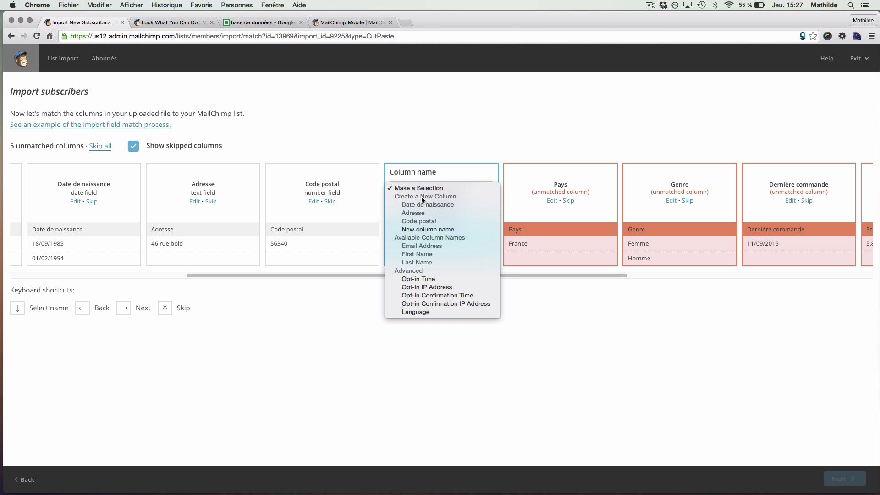
{"action": "left_click", "coordinate": [427, 229]}
{"action": "left_click", "coordinate": [466, 244]}
{"action": "left_click", "coordinate": [444, 188]}
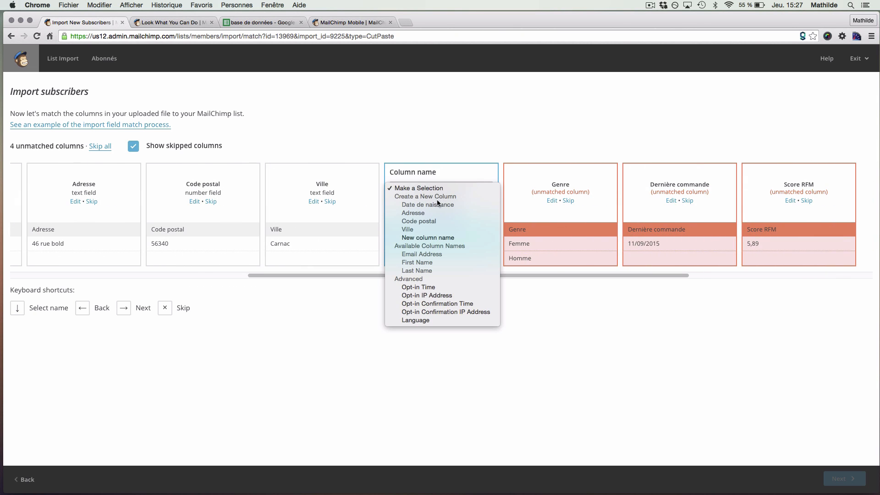
{"action": "left_click", "coordinate": [431, 238]}
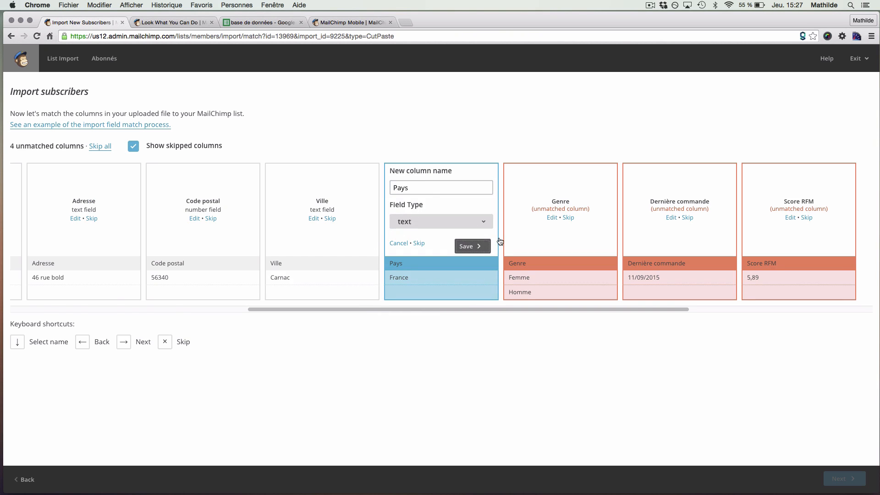
{"action": "left_click", "coordinate": [472, 246]}
Create a new text-type list field for the Genre column, trying "Sexe" as the field name
{"action": "left_click", "coordinate": [443, 188]}
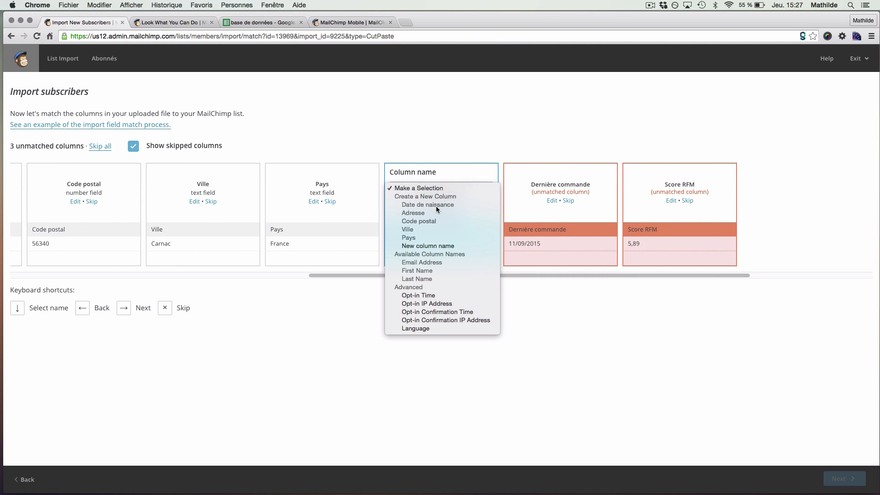
{"action": "left_click", "coordinate": [430, 246]}
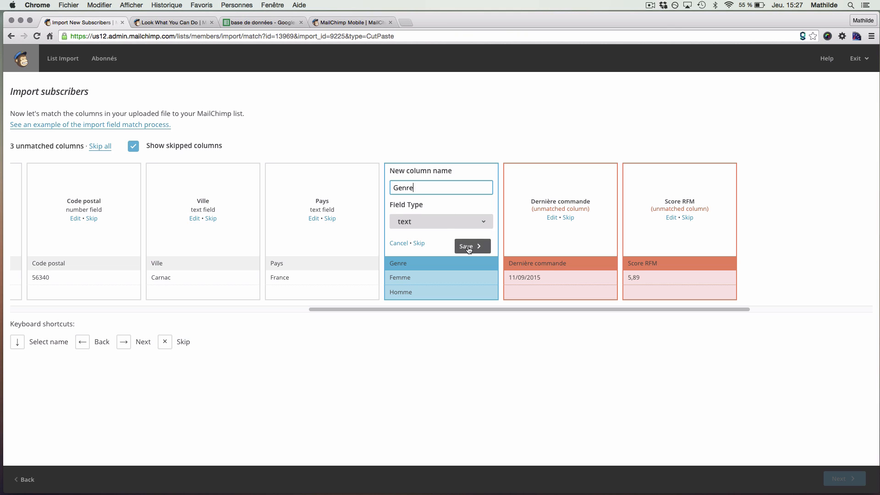
{"action": "left_click_drag", "start_coordinate": [420, 189], "coordinate": [375, 185]}
{"action": "type", "text": "Sexe"}
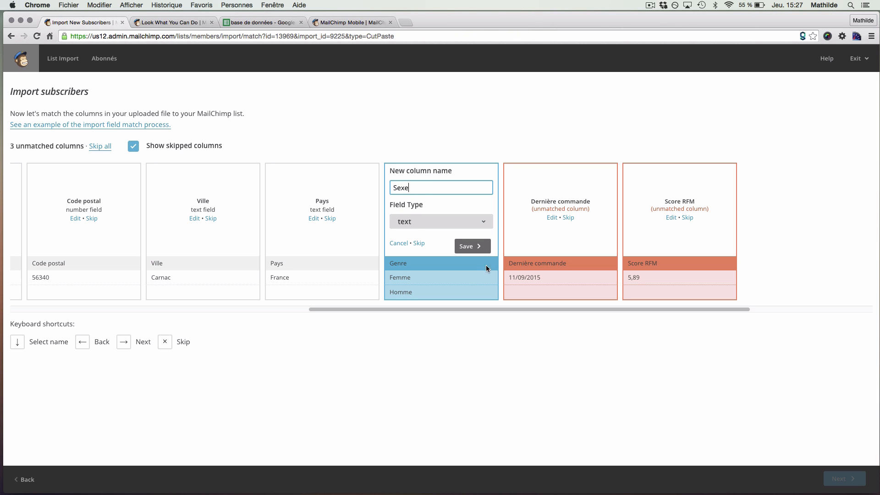
{"action": "left_click", "coordinate": [468, 246]}
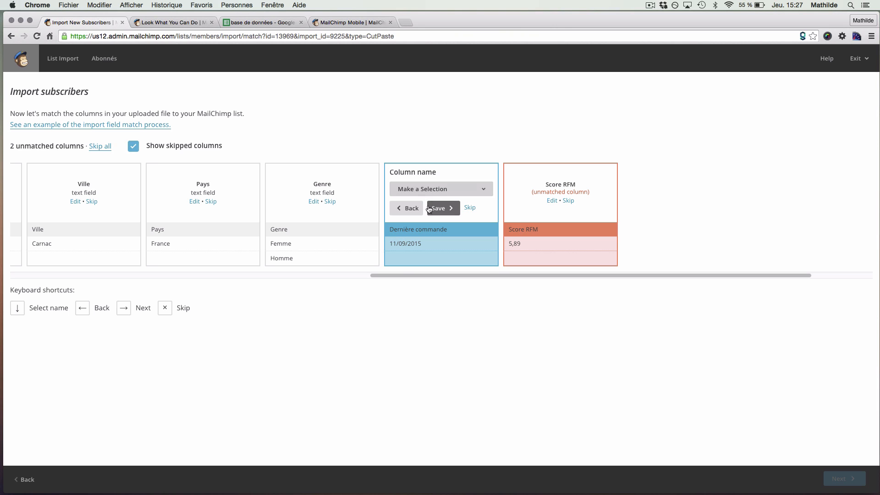
Exclude the Dernière commande and Score RFM columns from the import
{"action": "left_click", "coordinate": [411, 191]}
{"action": "left_click", "coordinate": [464, 171]}
{"action": "left_click", "coordinate": [472, 210]}
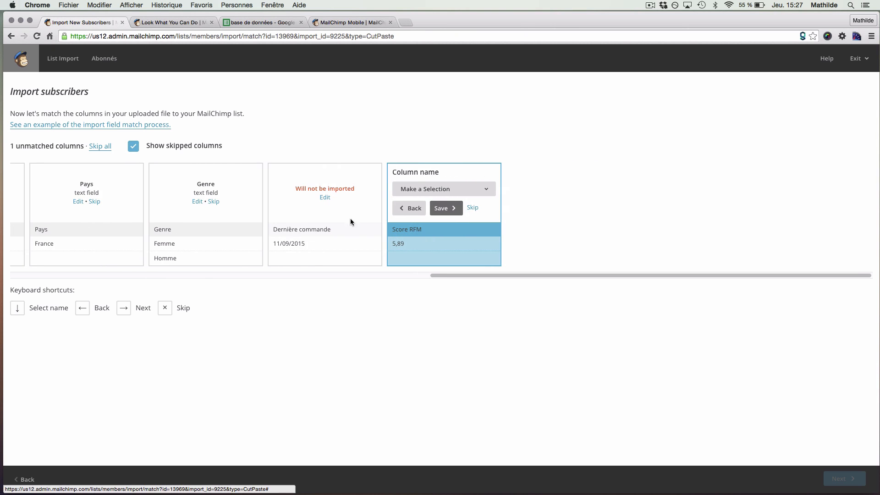
{"action": "left_click", "coordinate": [473, 208]}
Check the matched and skipped columns from start to end and continue to the import review
{"action": "scroll", "coordinate": [314, 240], "scroll_direction": "left", "scroll_amount": 10}
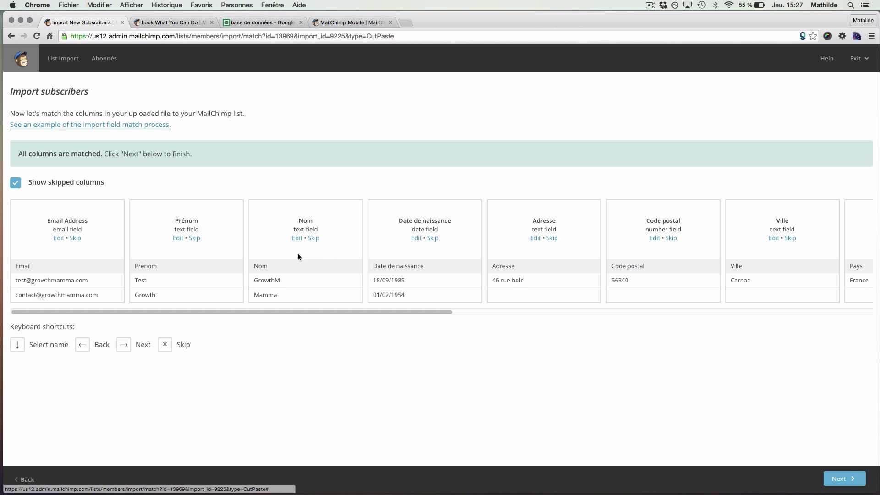
{"action": "scroll", "coordinate": [298, 253], "scroll_direction": "right", "scroll_amount": 15}
{"action": "scroll", "coordinate": [282, 248], "scroll_direction": "left", "scroll_amount": 5}
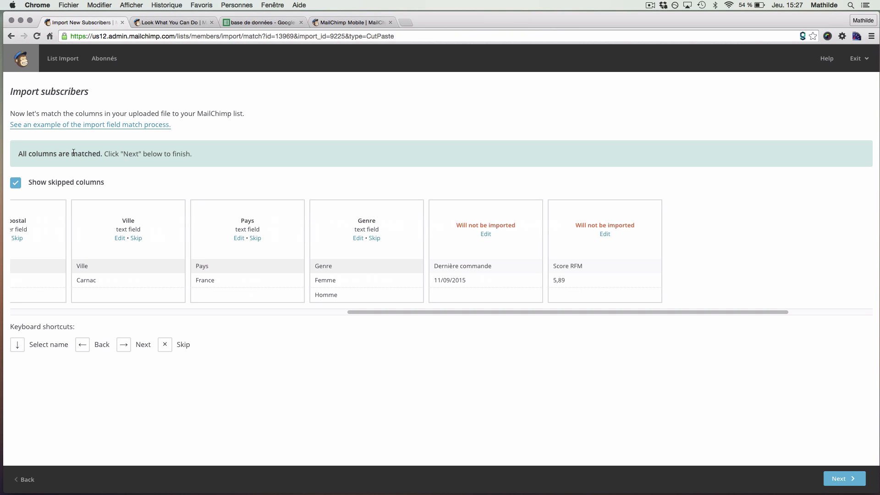
{"action": "left_click", "coordinate": [835, 479]}
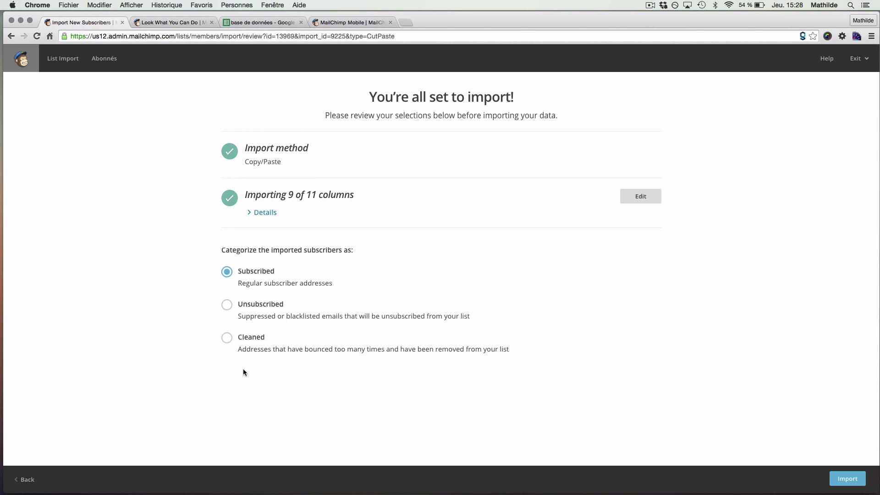
Categorize the imported subscribers as Subscribed and start the import
{"action": "left_click", "coordinate": [227, 339]}
{"action": "left_click", "coordinate": [226, 273]}
{"action": "left_click", "coordinate": [854, 481]}
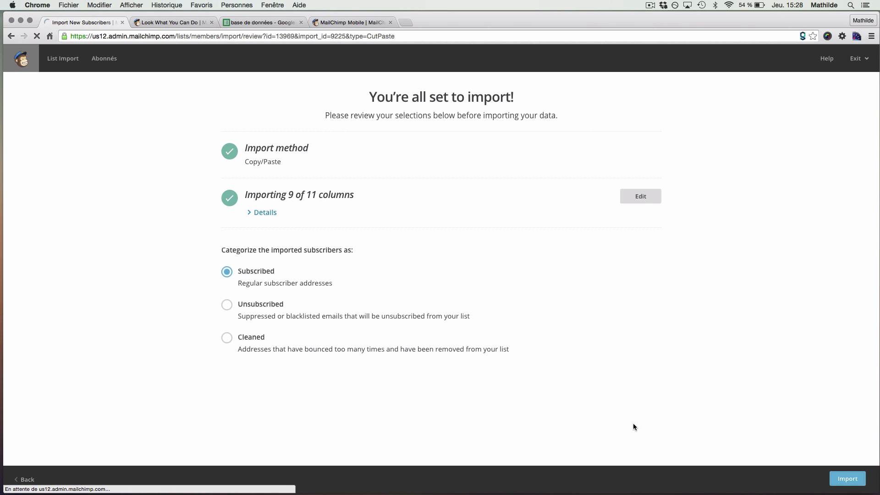